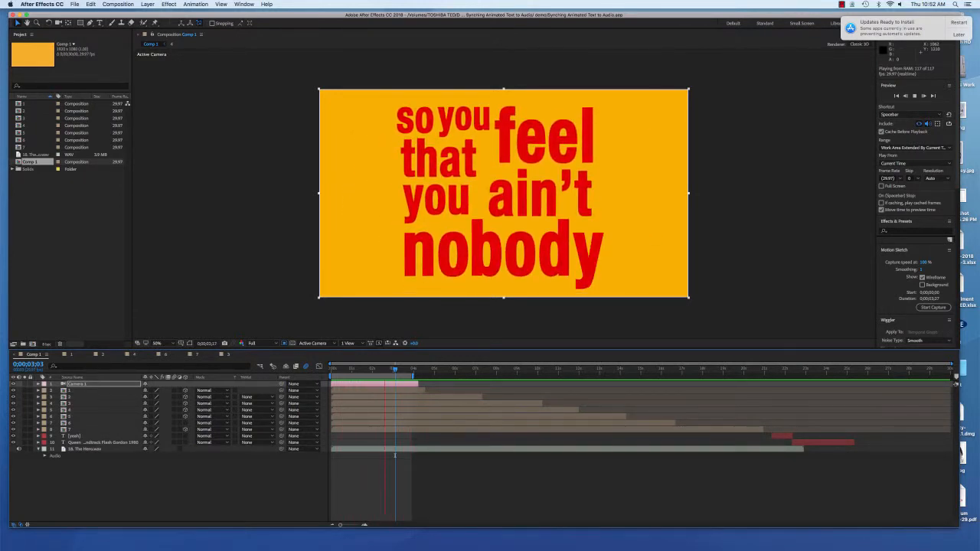
Step: Preview the opening of the lyric animation, starting and stopping playback to see how the camera frames each word
key(space)
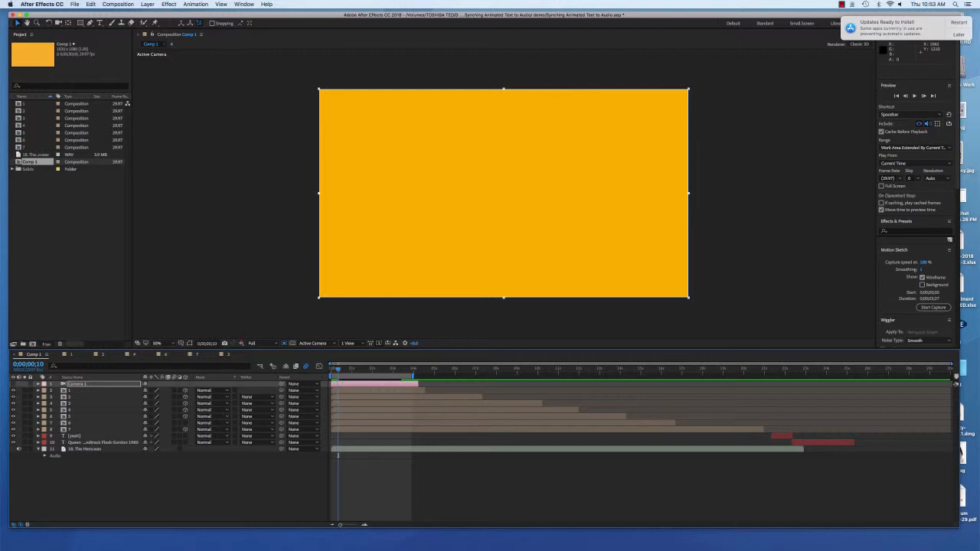
key(space)
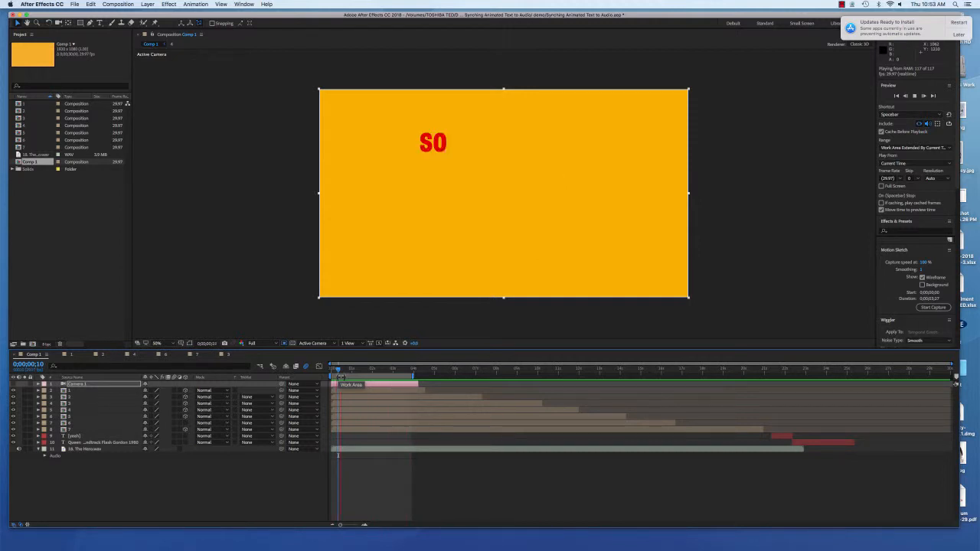
key(space)
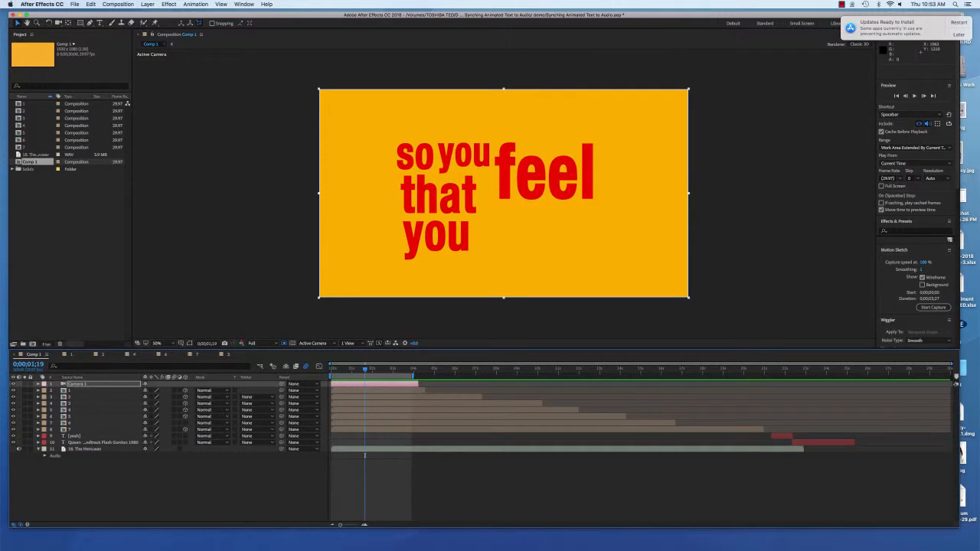
key(space)
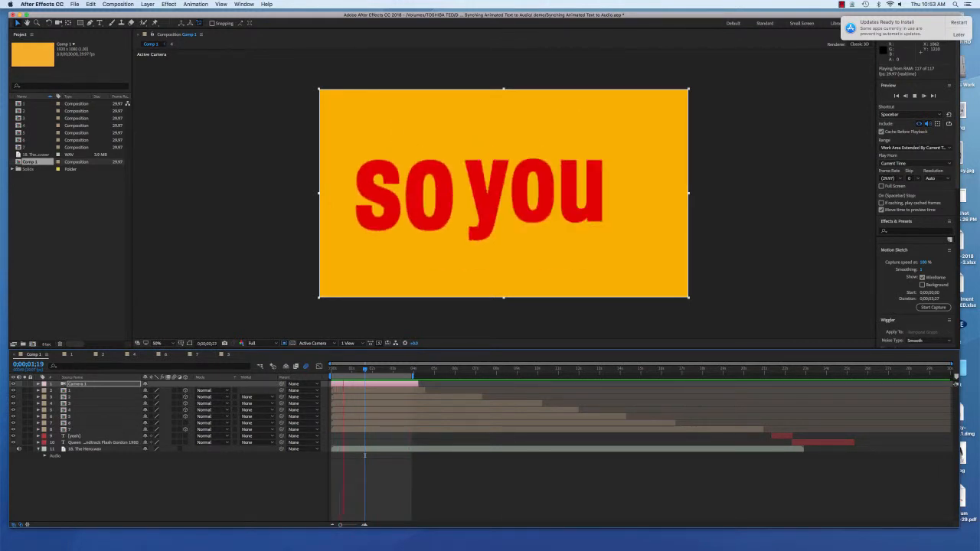
key(space)
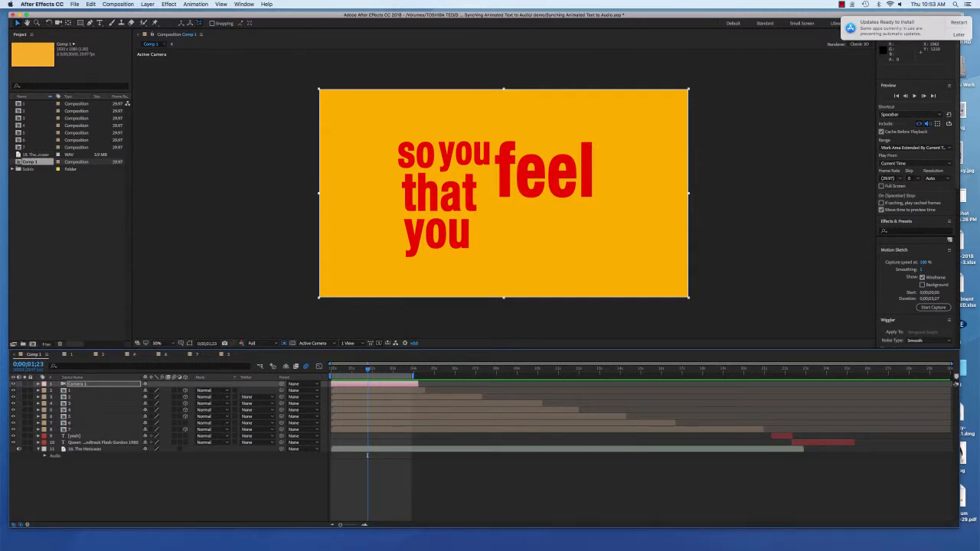
Step: Check the timeline column options and the 3D Layer switch of precomp layer 1
click(71, 390)
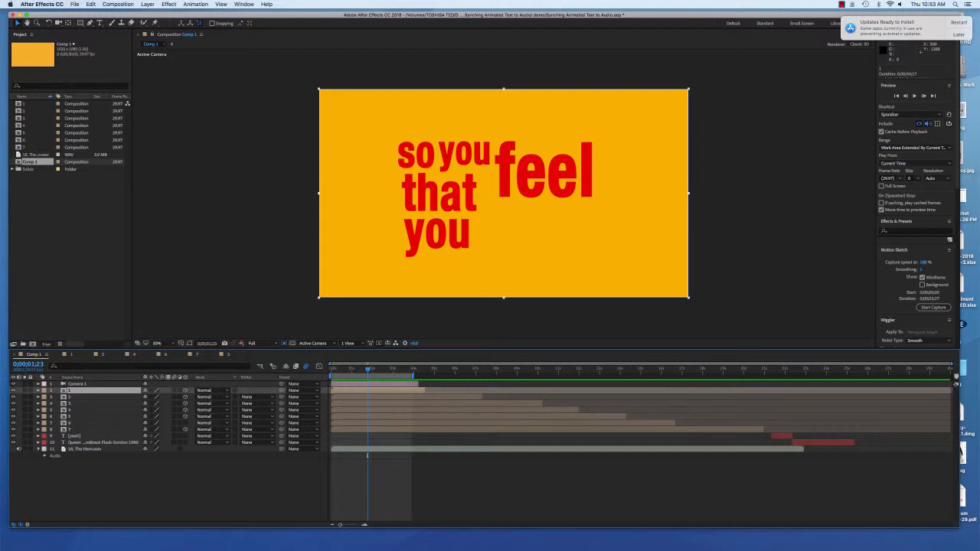
click(47, 355)
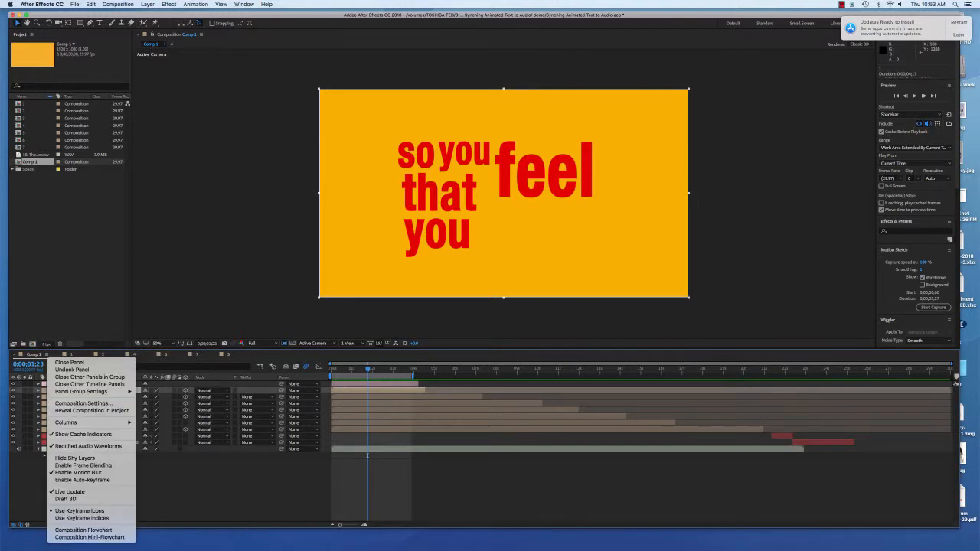
mouse_move(66, 422)
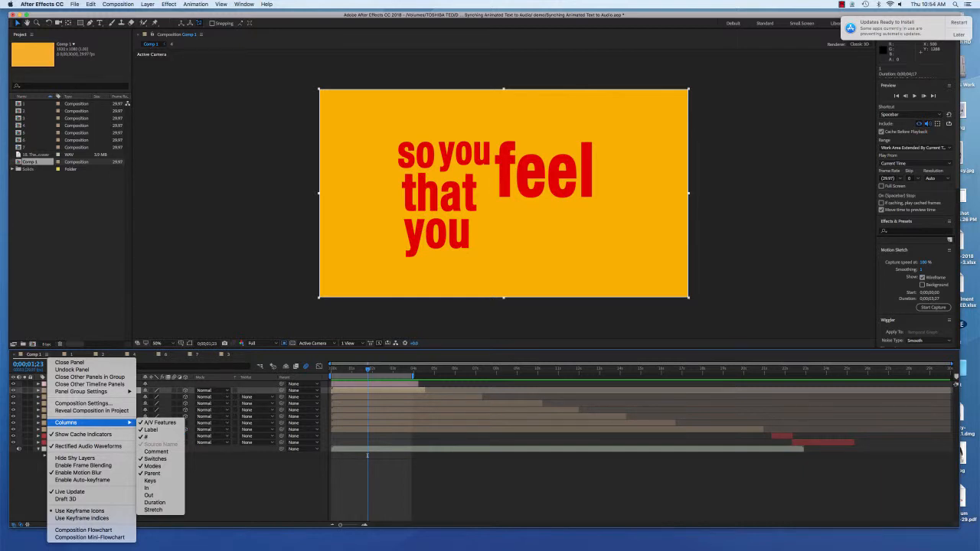
click(265, 418)
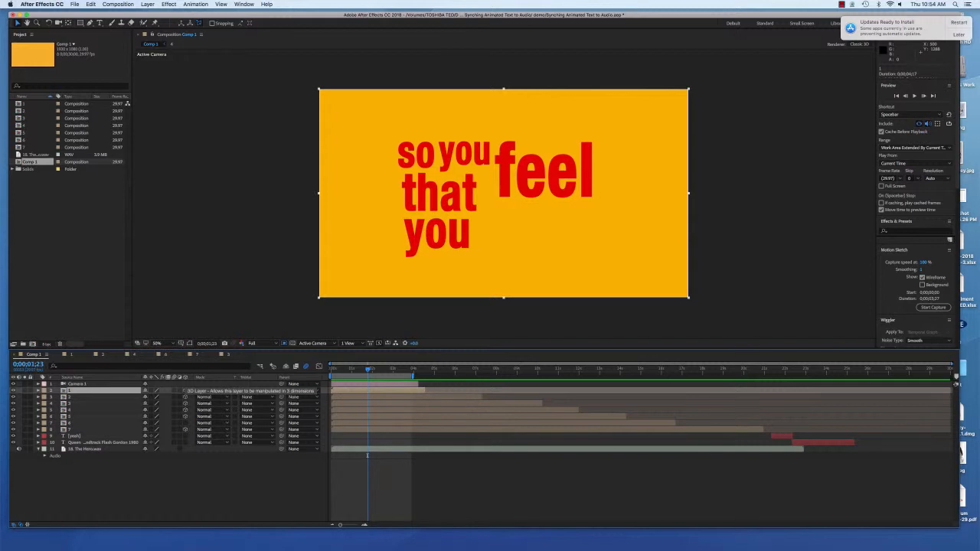
click(185, 391)
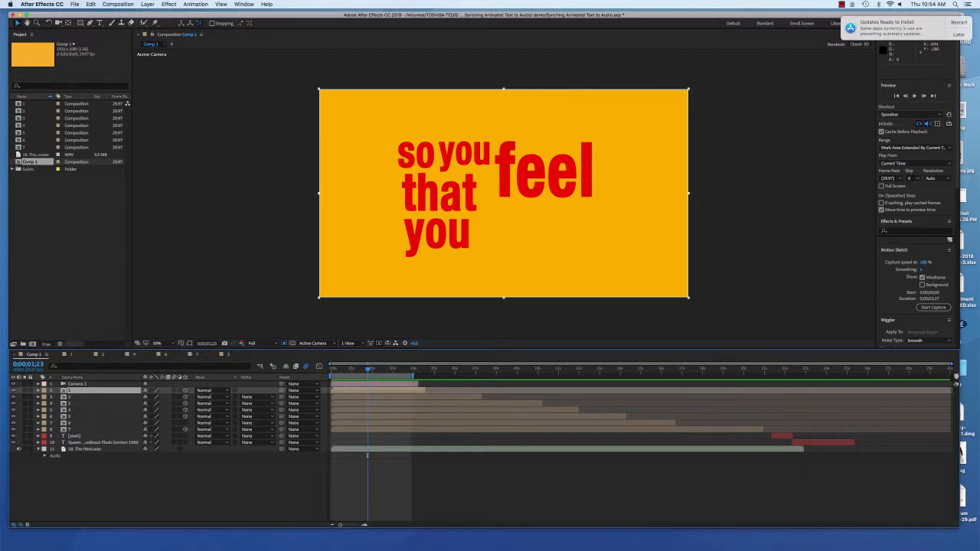
Step: Create a one-node camera layer with the 50mm preset above precomp layer 1
click(147, 4)
mouse_move(153, 13)
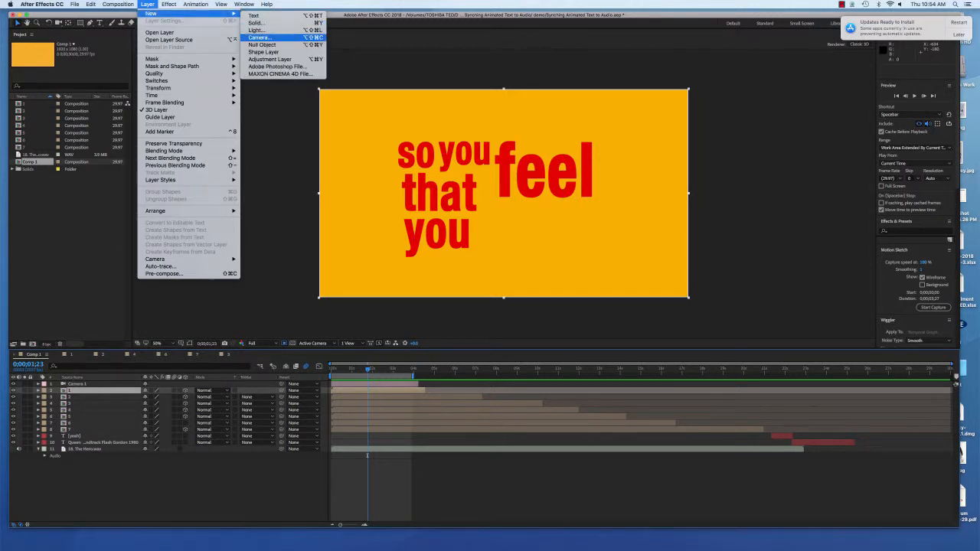
click(258, 37)
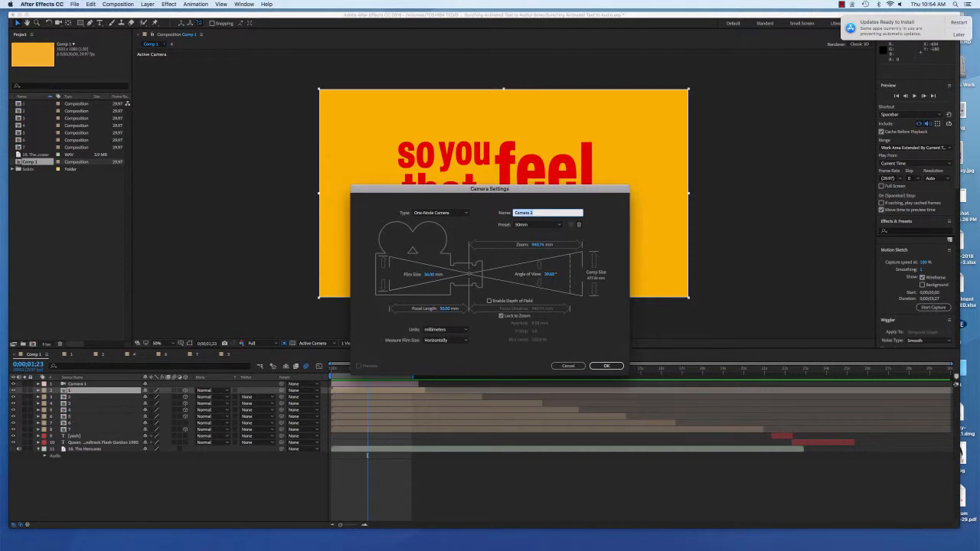
drag(490, 189, 498, 78)
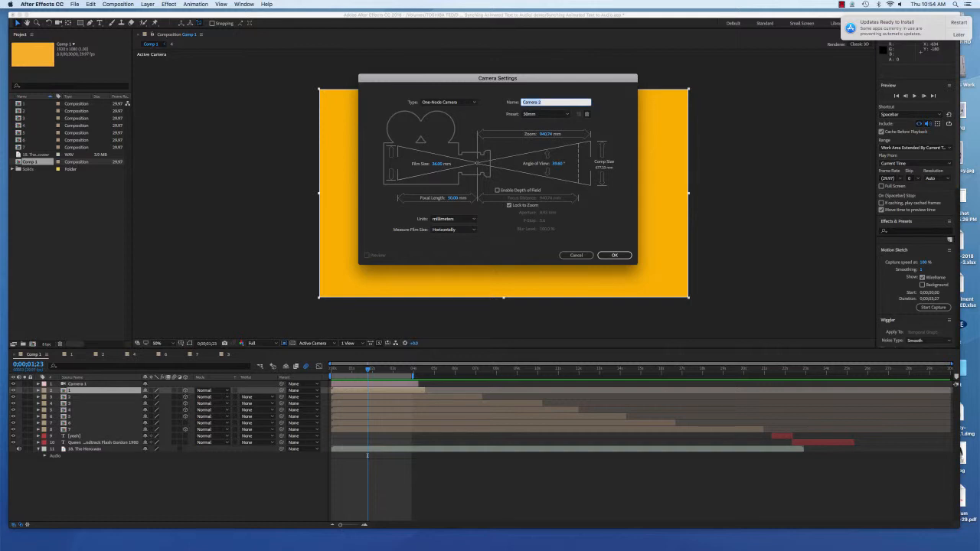
key(Return)
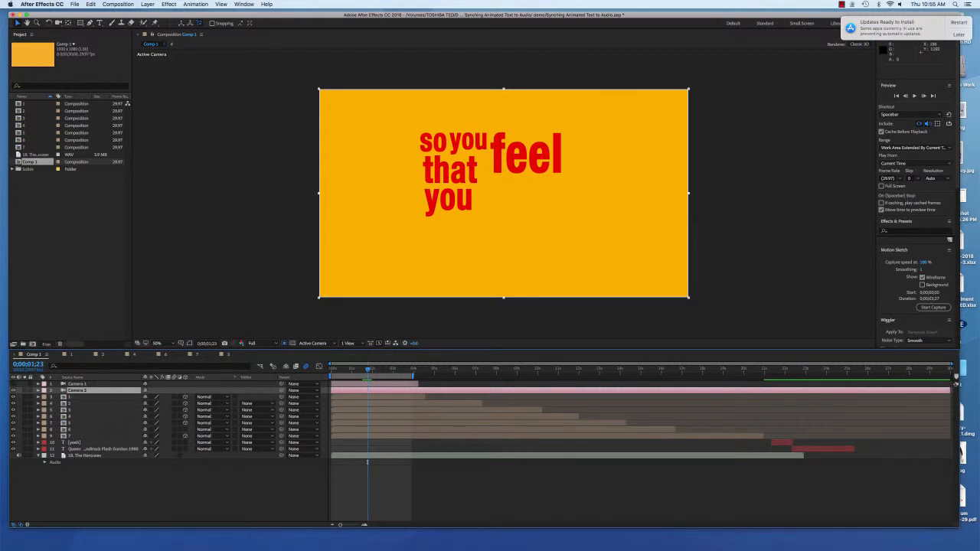
Step: Show the composition in two horizontal views, with the Left view beside Active Camera
click(374, 335)
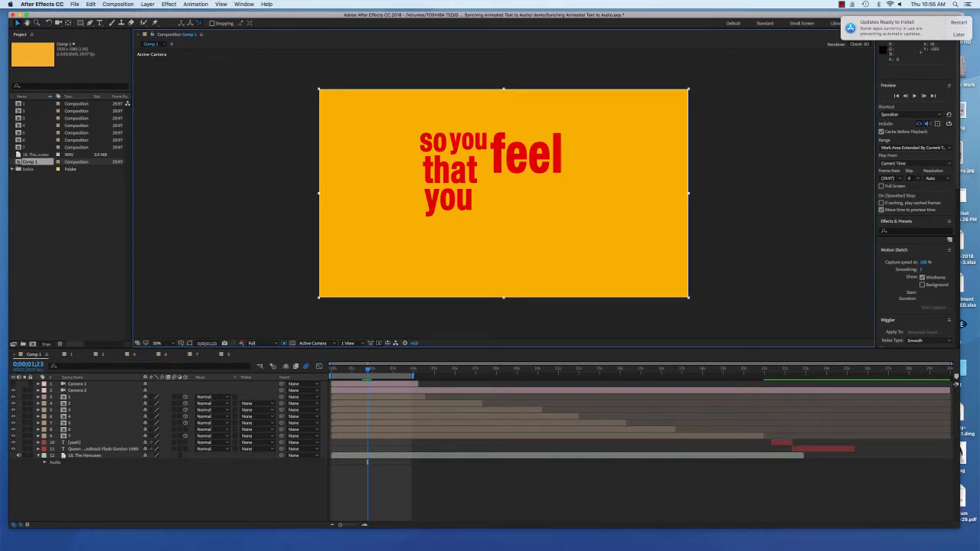
click(221, 4)
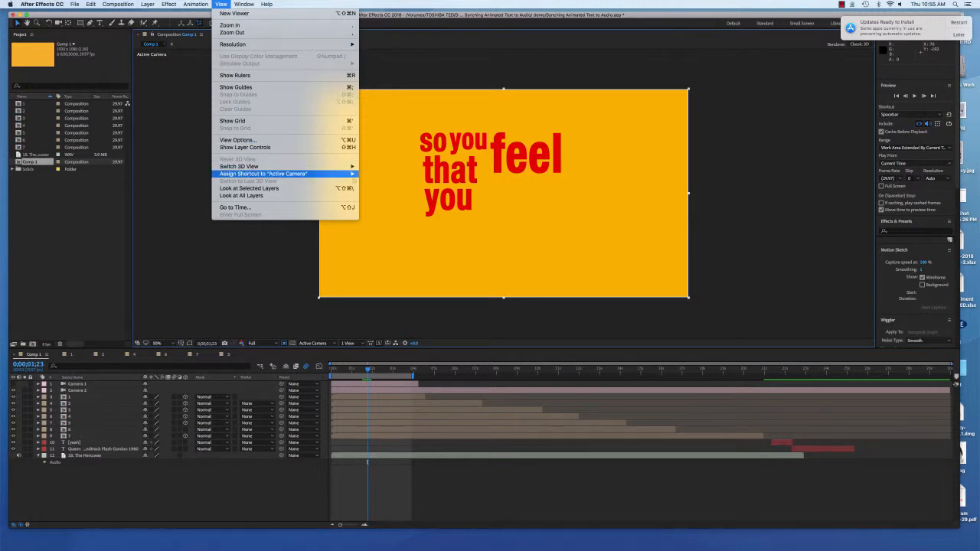
mouse_move(239, 166)
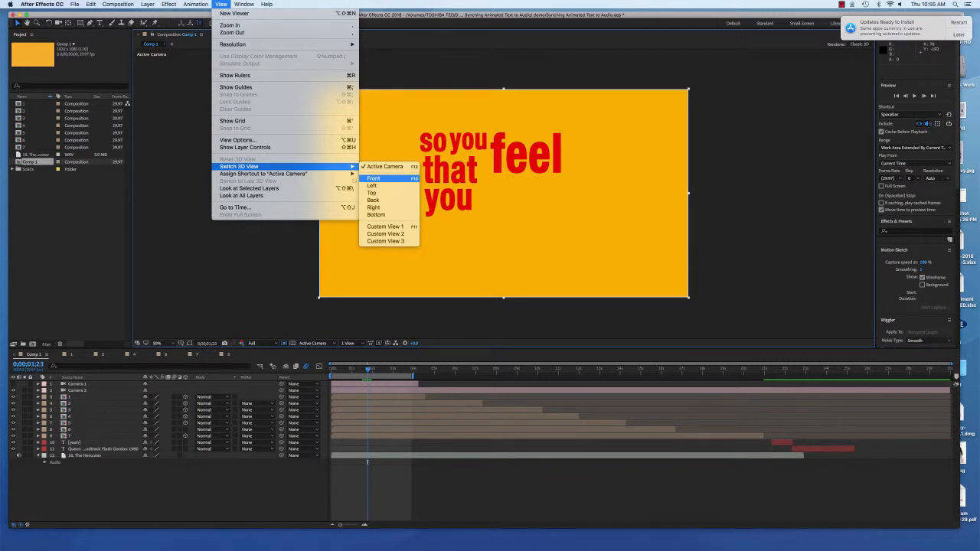
click(392, 320)
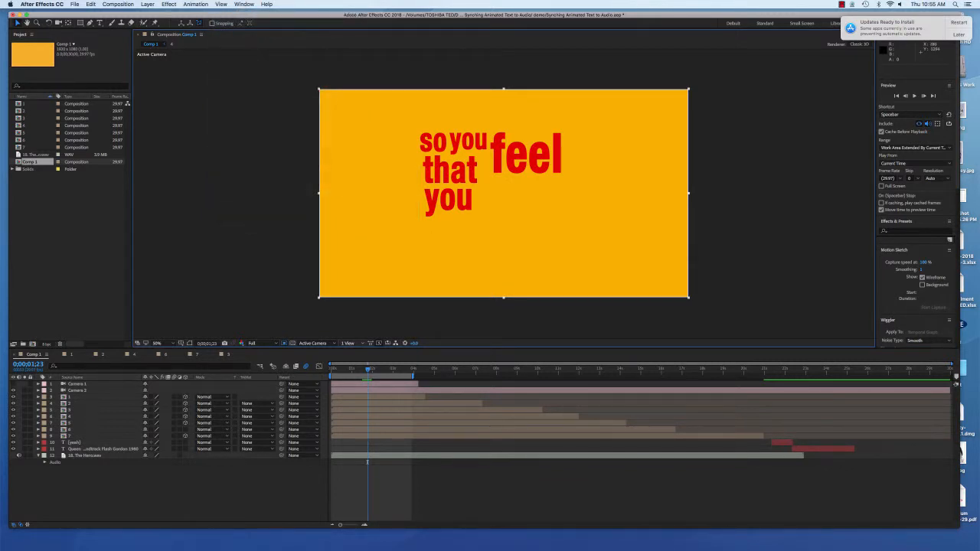
click(348, 343)
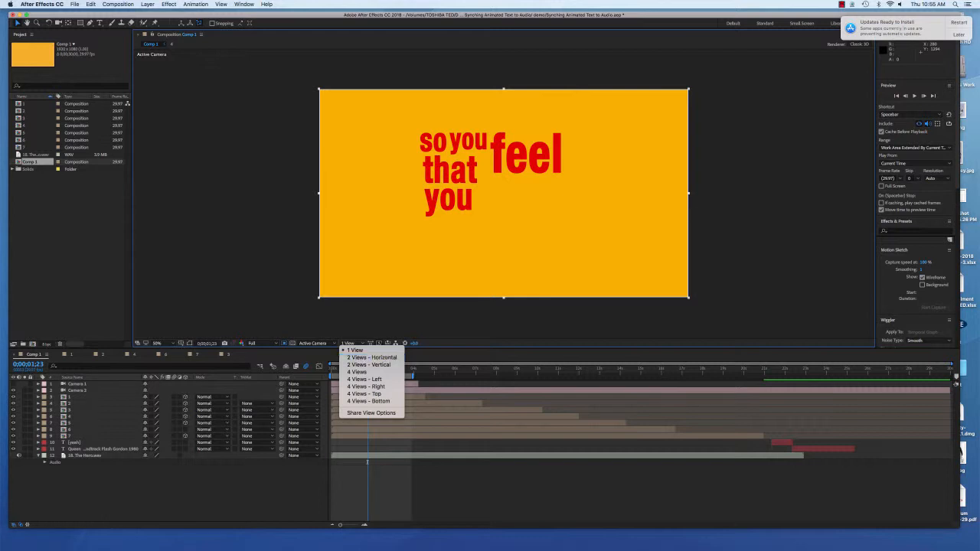
click(371, 358)
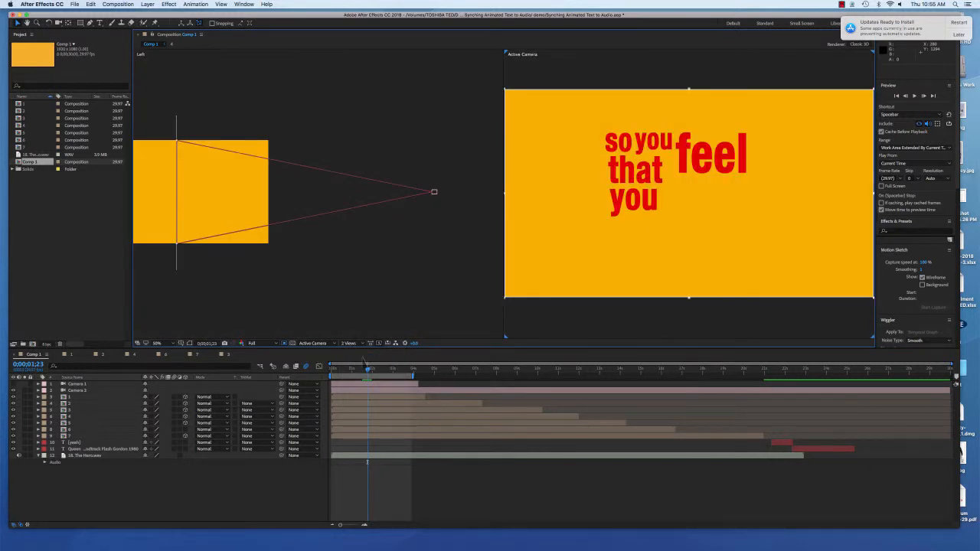
Step: Nudge the new camera slightly in the Left view and reveal its Transform properties
click(435, 192)
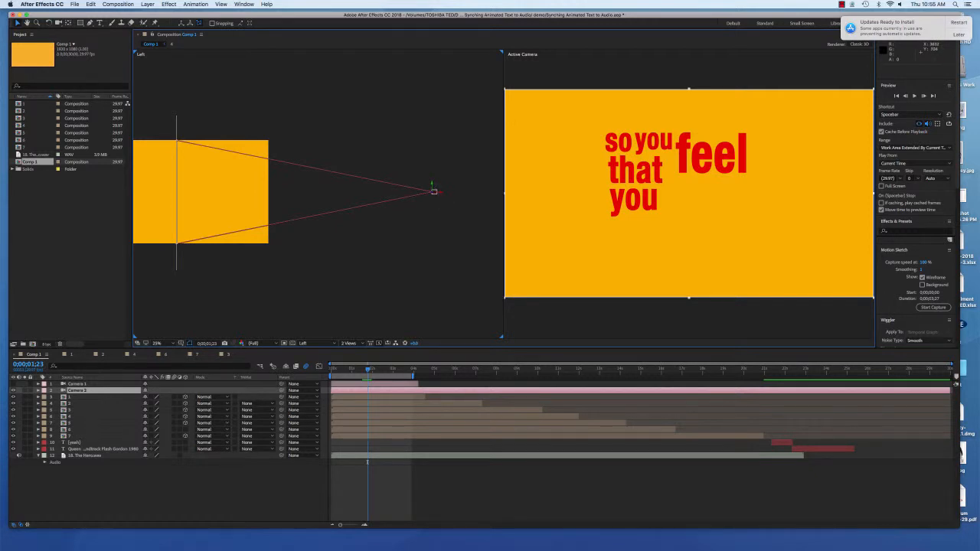
mouse_move(433, 190)
mouse_down()
mouse_move(434, 166)
mouse_move(433, 190)
mouse_move(464, 191)
mouse_move(429, 191)
mouse_move(438, 192)
mouse_up()
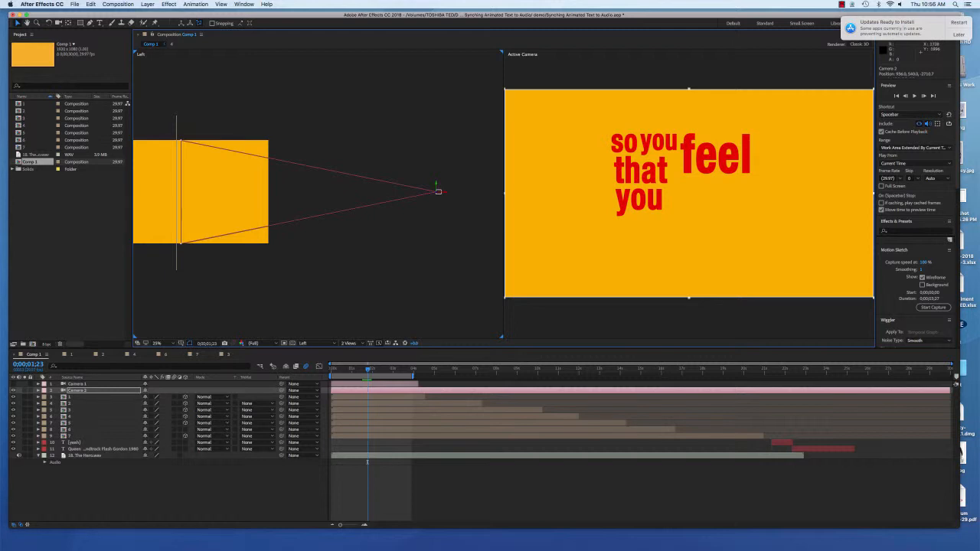
click(38, 391)
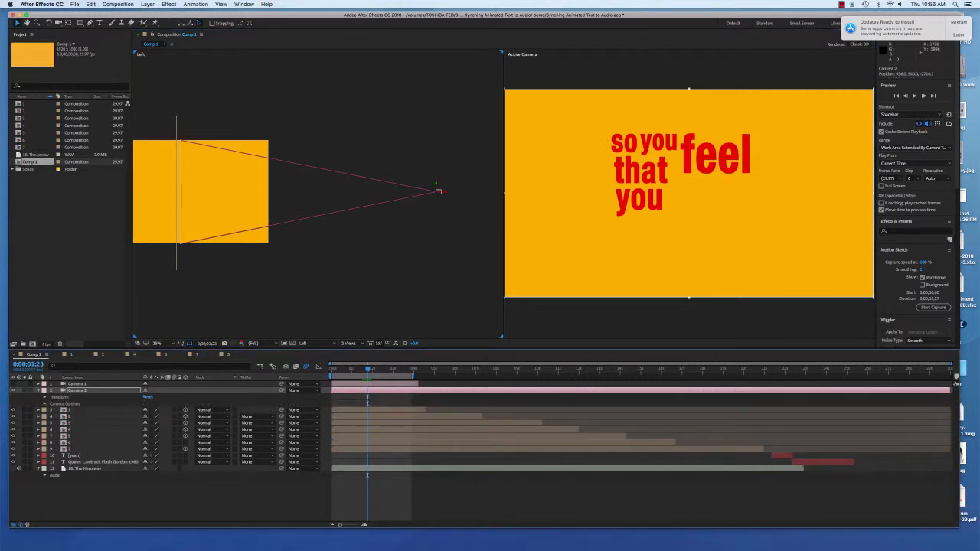
click(44, 398)
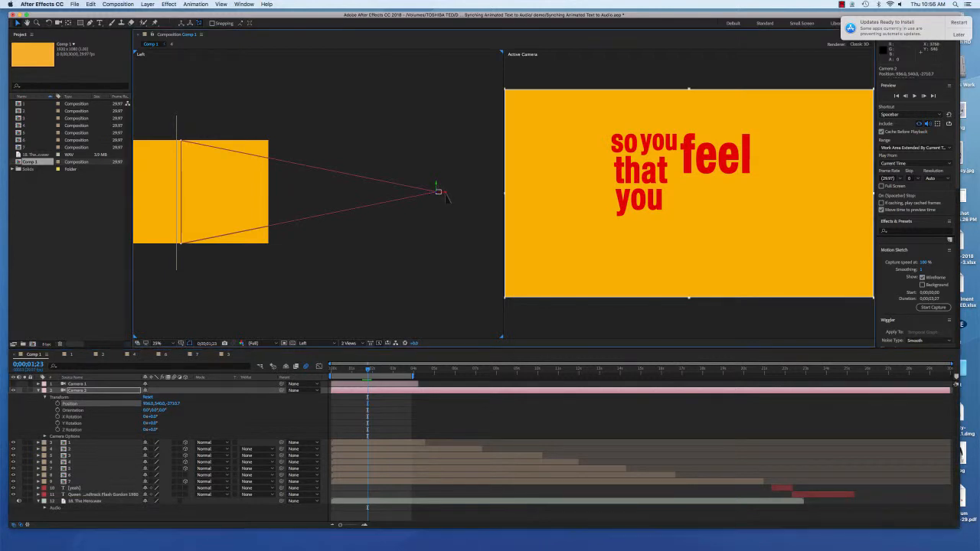
Step: Push the camera in to frame "so" at 0;00;00;12, Z about -383, and start Position keyframing there
drag(446, 198, 212, 169)
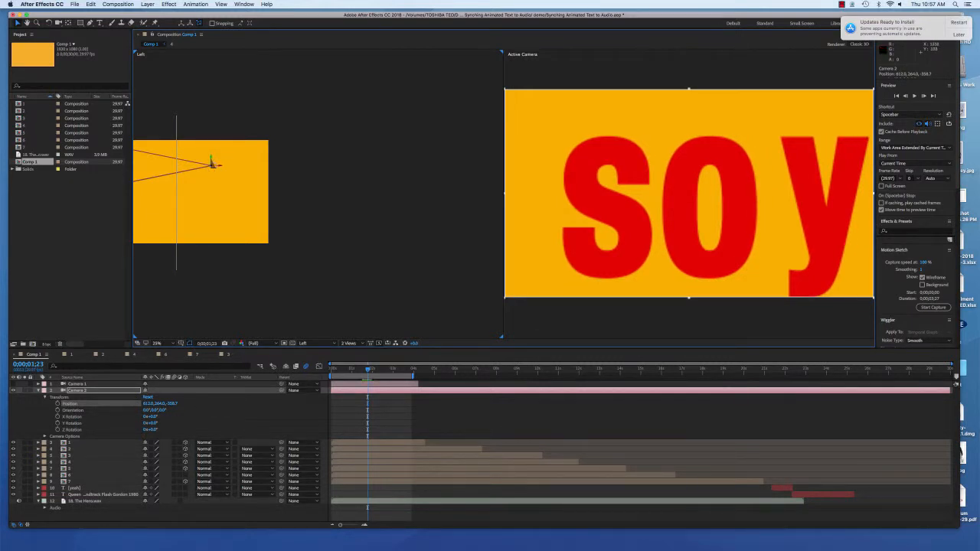
drag(213, 165, 214, 166)
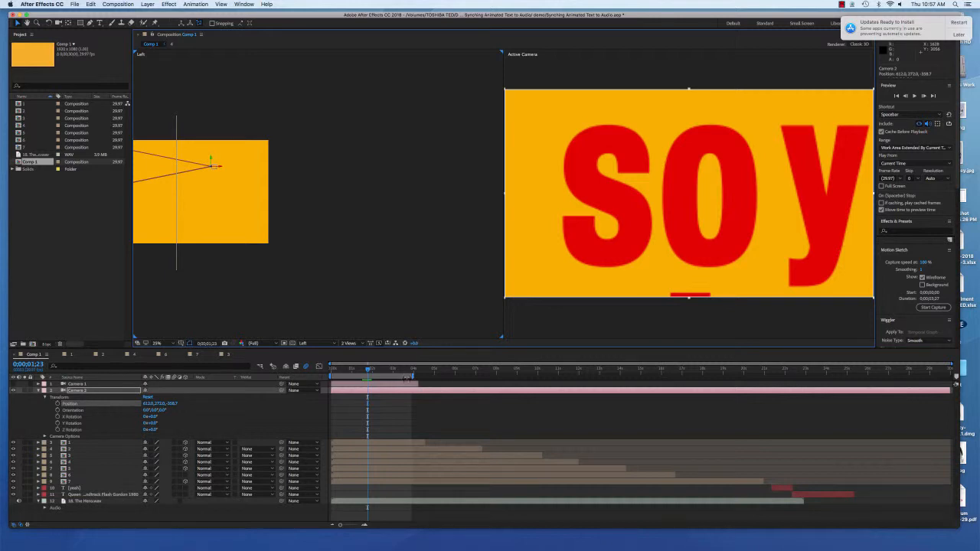
drag(368, 371, 340, 372)
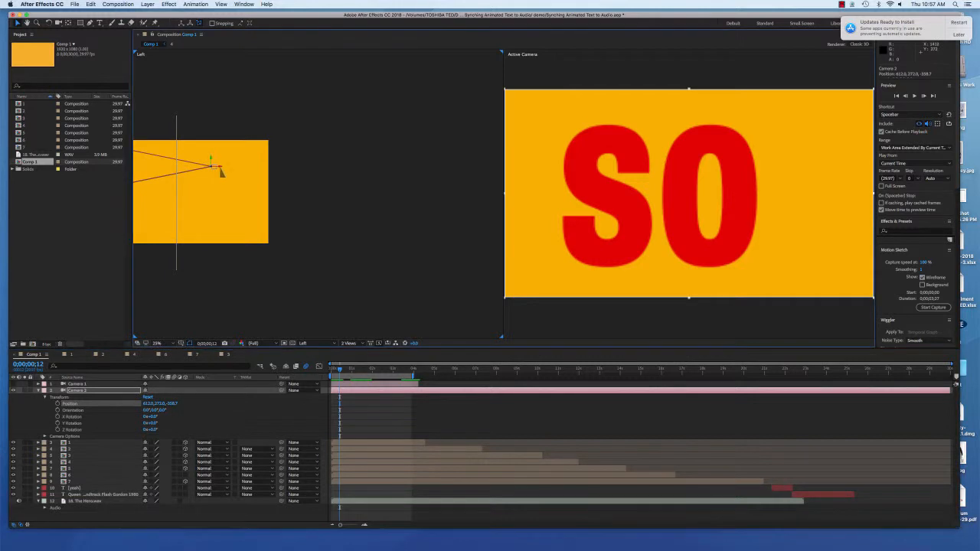
drag(221, 166, 216, 167)
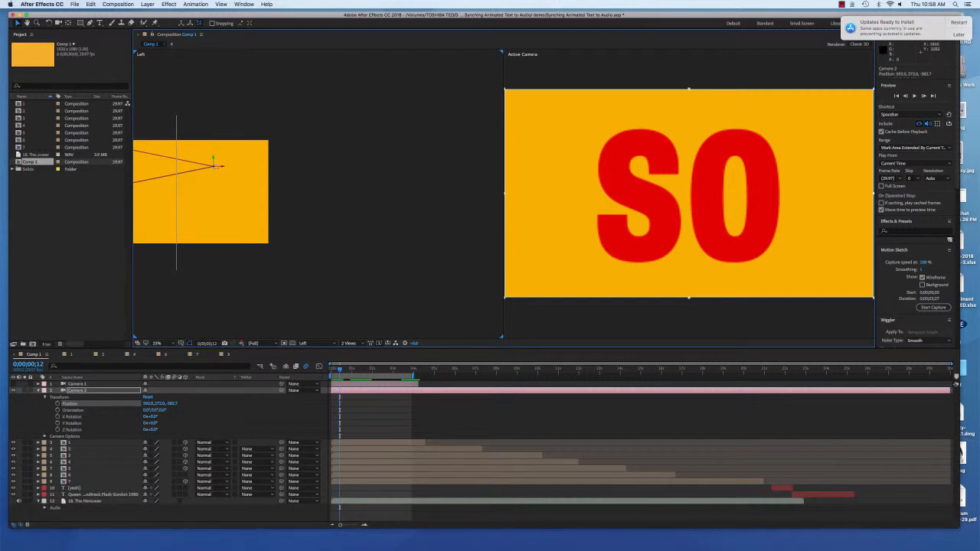
click(58, 403)
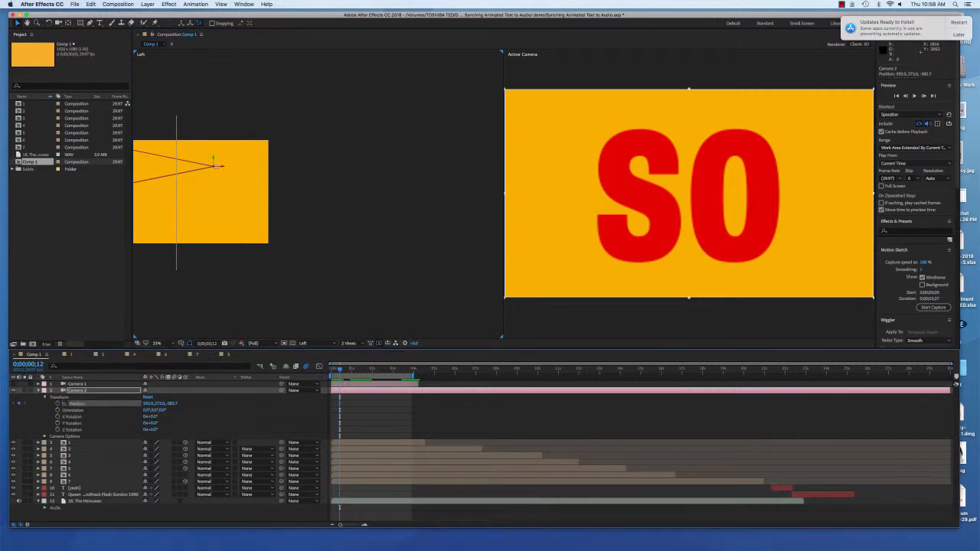
Step: Add a camera Position keyframe at 0;00;00;22 that frames "so you", with Z about -607
key(Page_Down)
key(Page_Down)
key(Page_Down)
key(Page_Down)
key(Page_Down)
key(Page_Down)
key(Page_Down)
key(Page_Down)
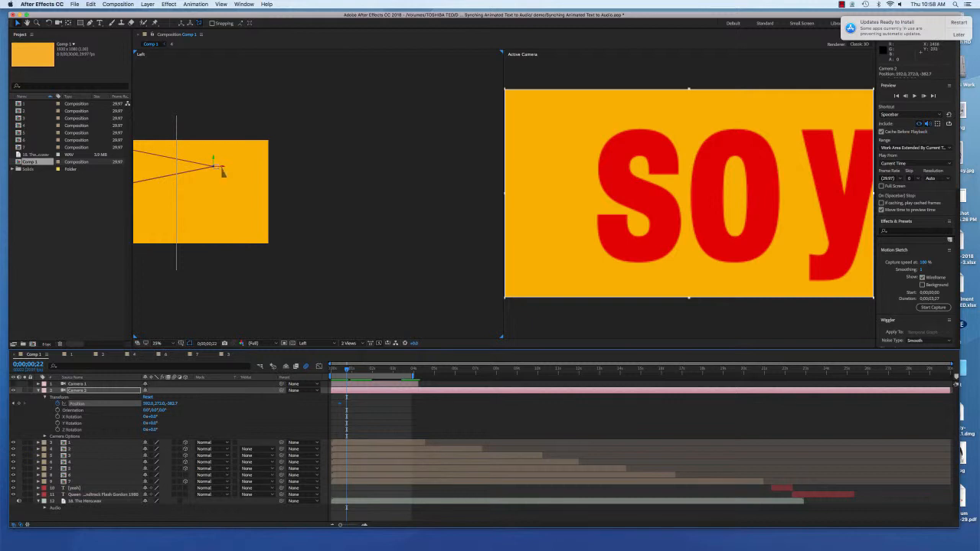
drag(223, 168, 236, 172)
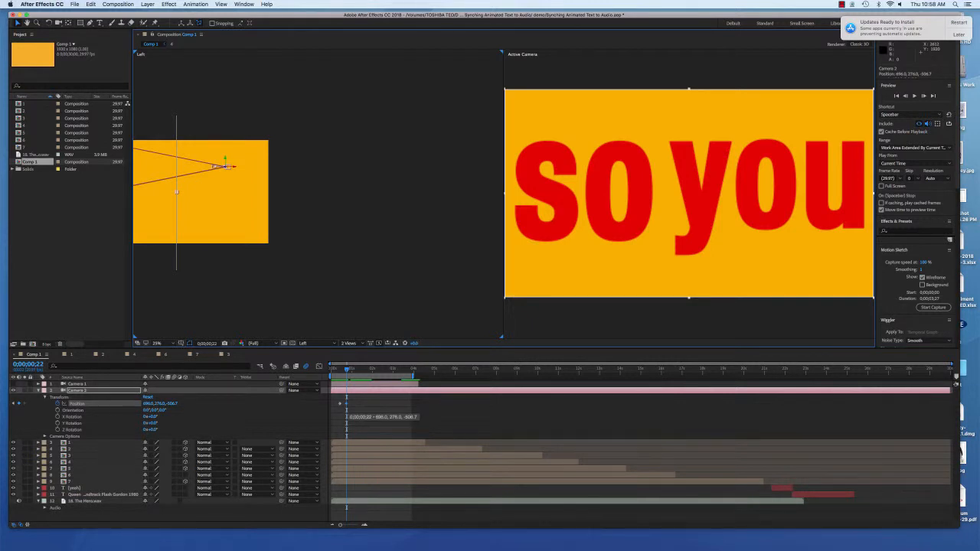
Step: Pull the camera back at 0;00;00;26 to frame "so you feel", keyframing its Position with Z about -1215
drag(346, 370, 351, 369)
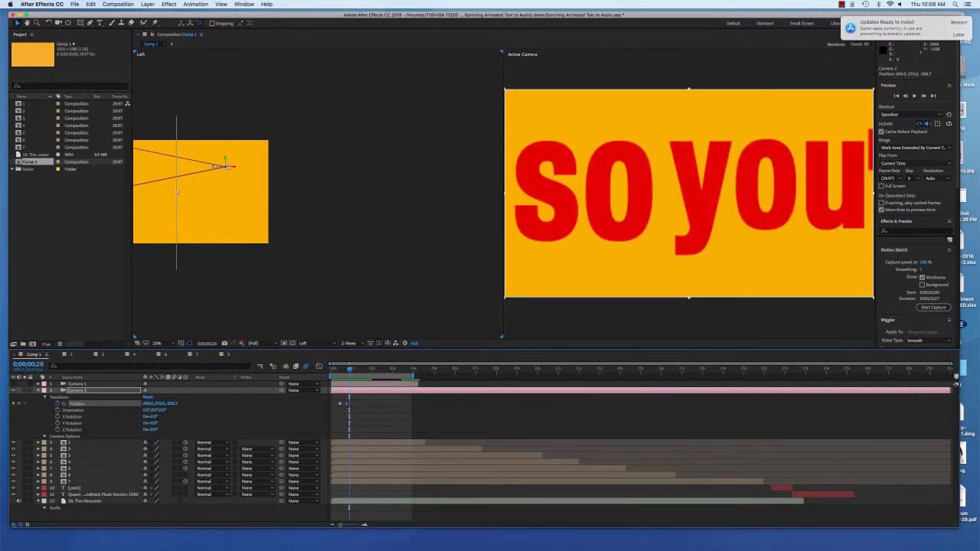
drag(235, 170, 268, 167)
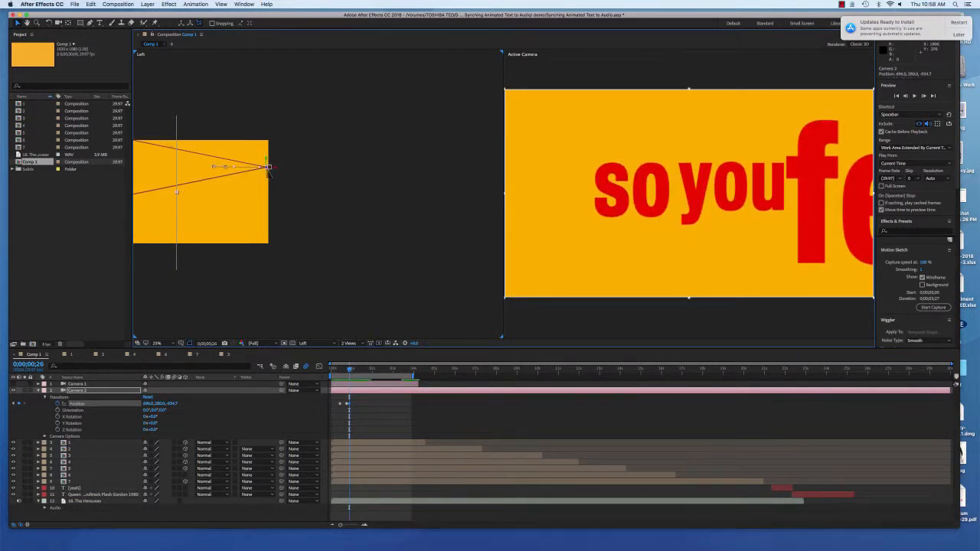
drag(268, 170, 294, 165)
drag(294, 164, 301, 173)
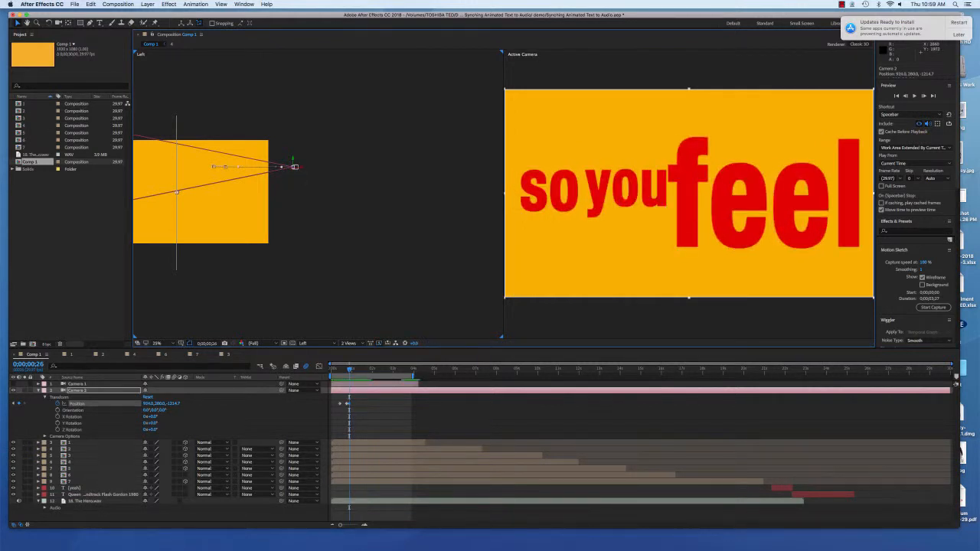
Step: Move the current time to 0;00;01;07
mouse_move(349, 370)
mouse_down()
mouse_move(333, 370)
mouse_move(356, 370)
mouse_up()
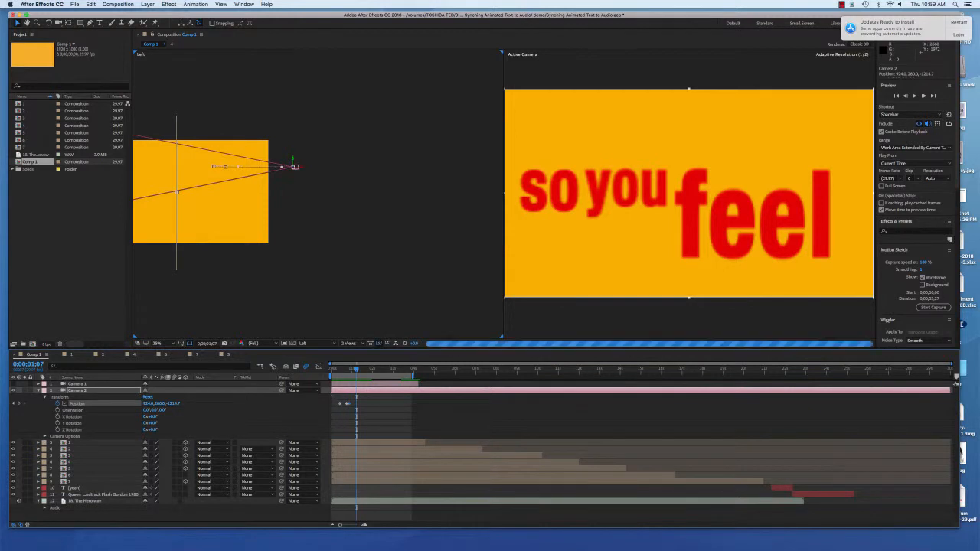